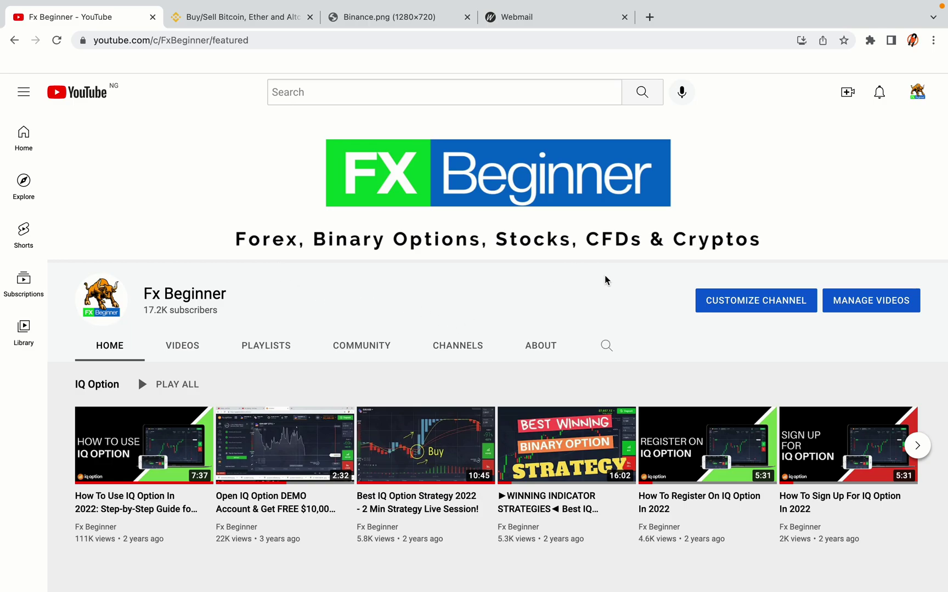
Switch from the Fx Beginner YouTube channel to the already-open Binance homepage tab.
click(237, 18)
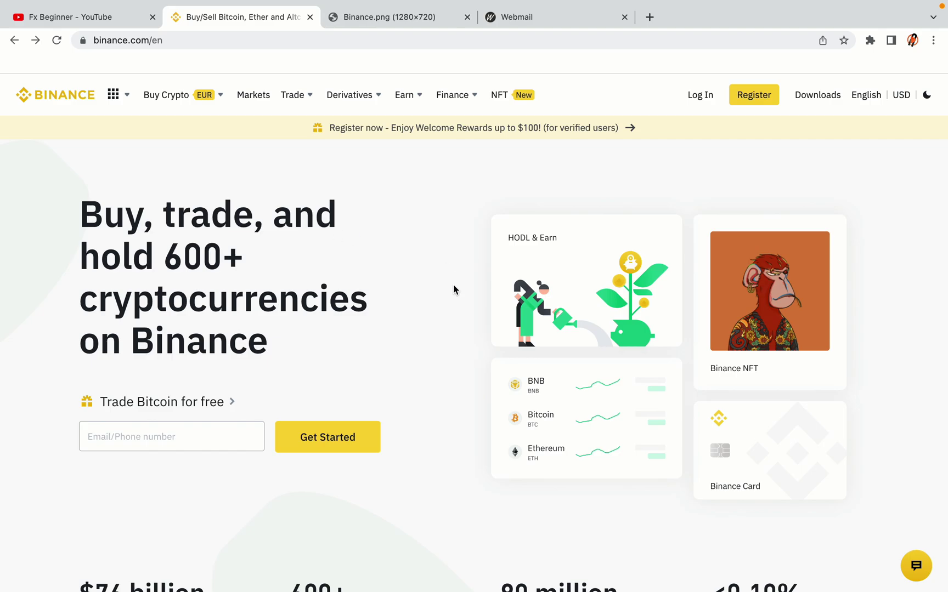
scroll(459, 329, down, 4)
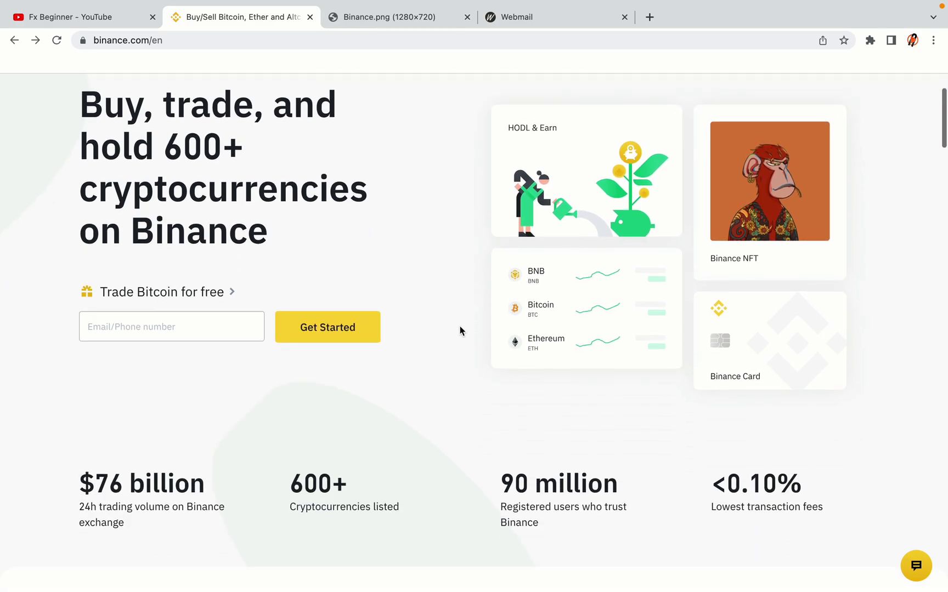
scroll(460, 330, down, 1)
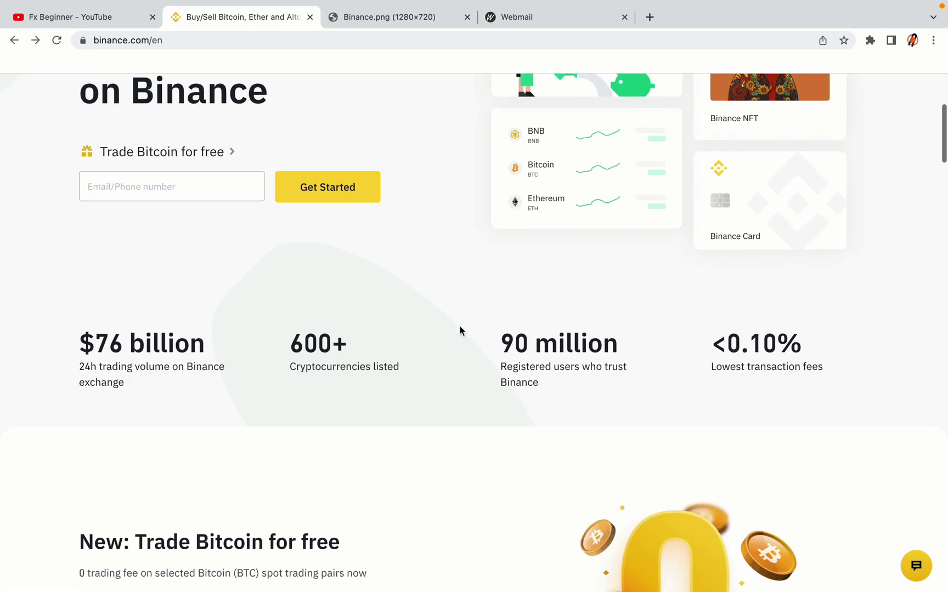
scroll(460, 327, down, 5)
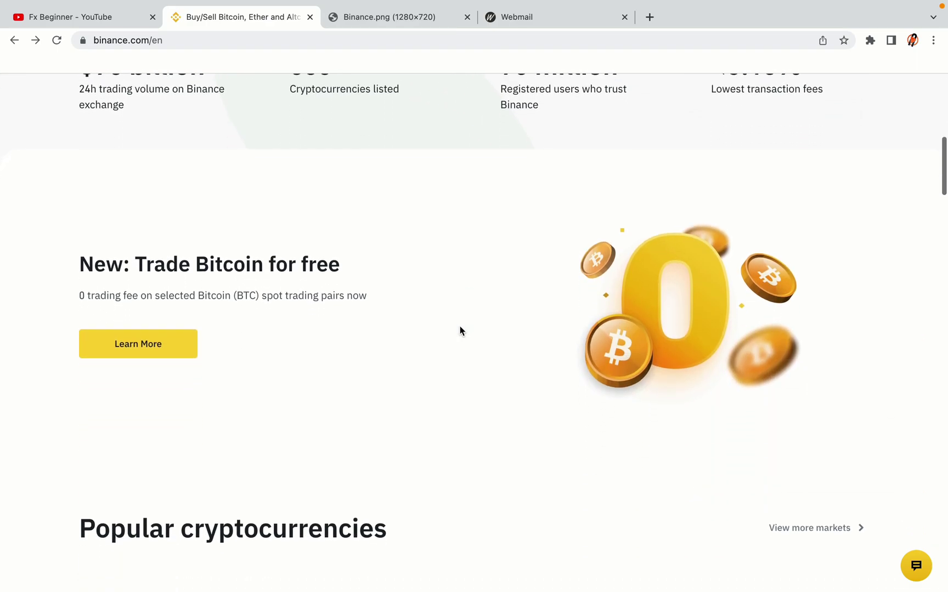
scroll(460, 331, up, 3)
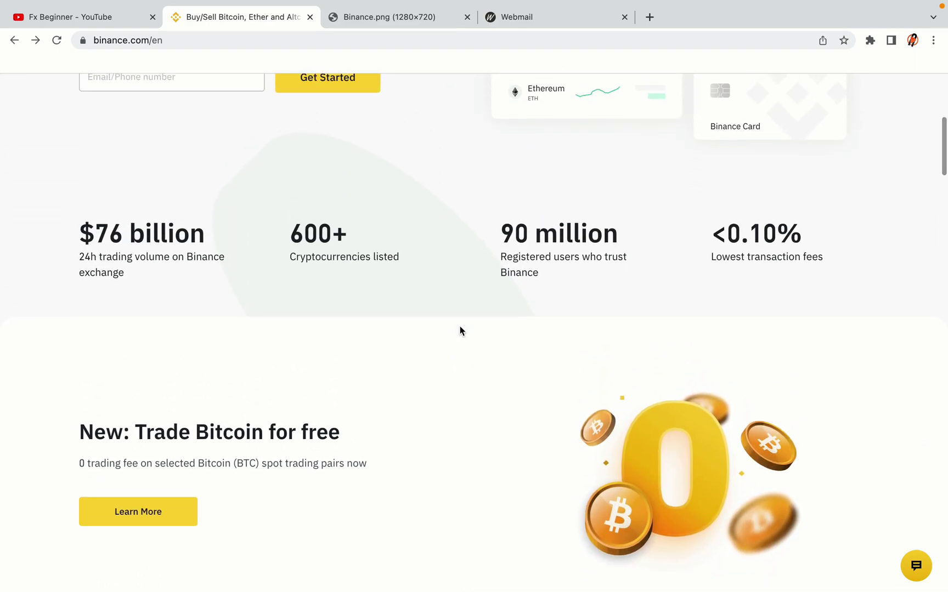
scroll(460, 331, down, 10)
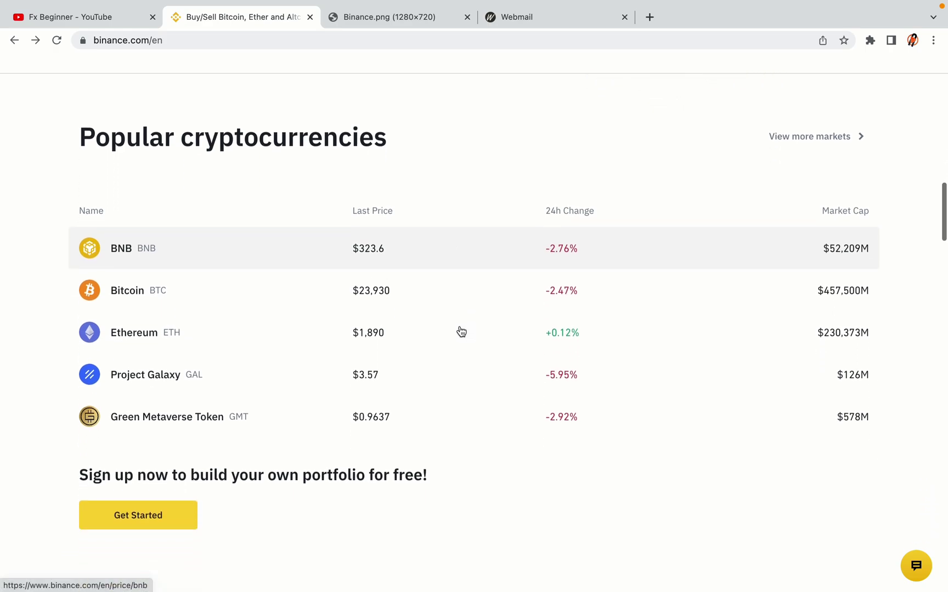
scroll(461, 331, down, 3)
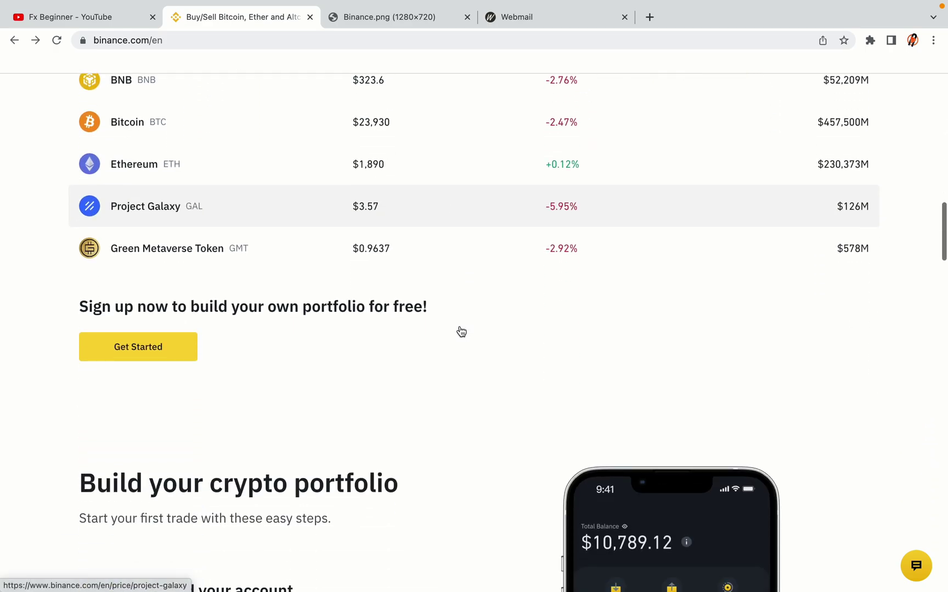
scroll(460, 331, down, 7)
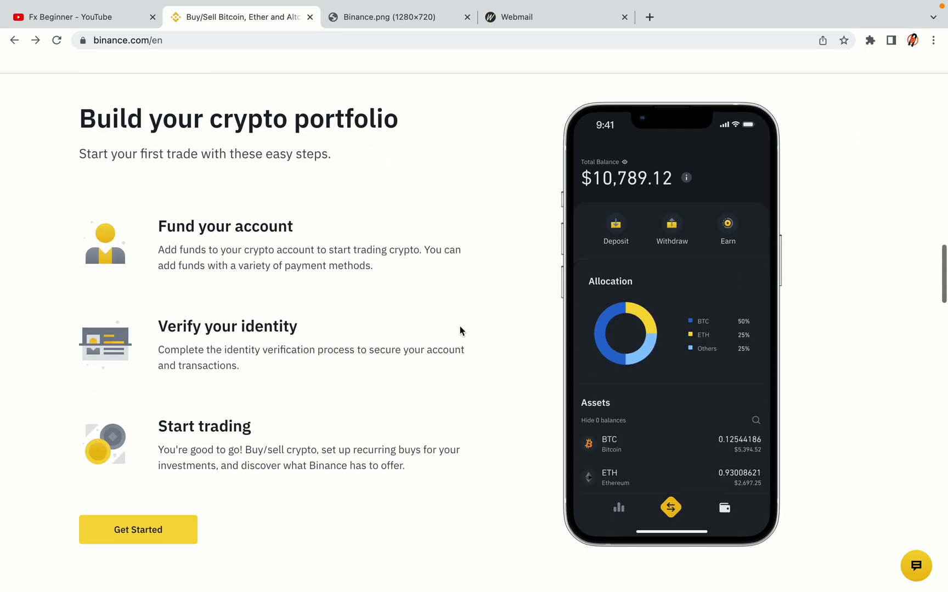
scroll(459, 331, down, 8)
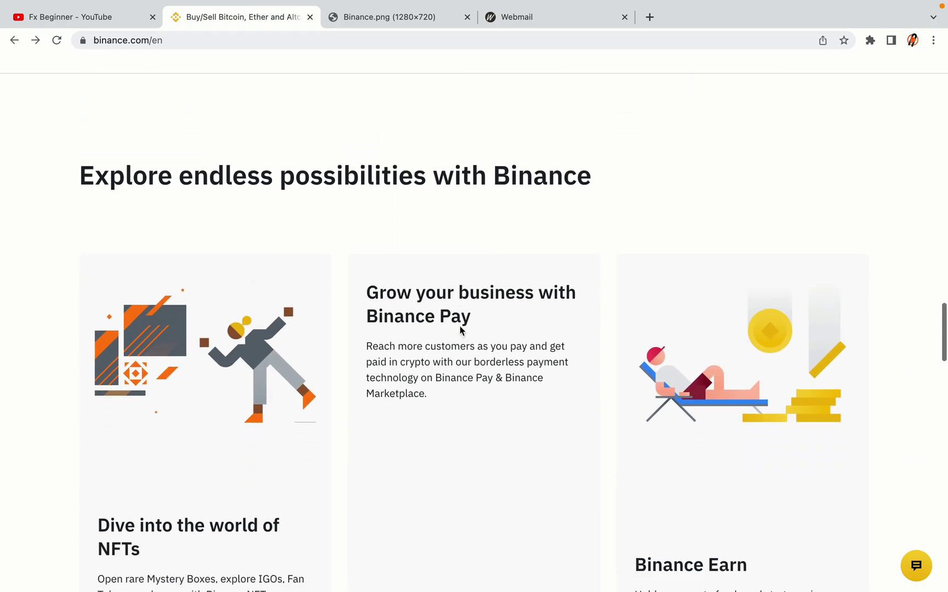
scroll(460, 329, down, 9)
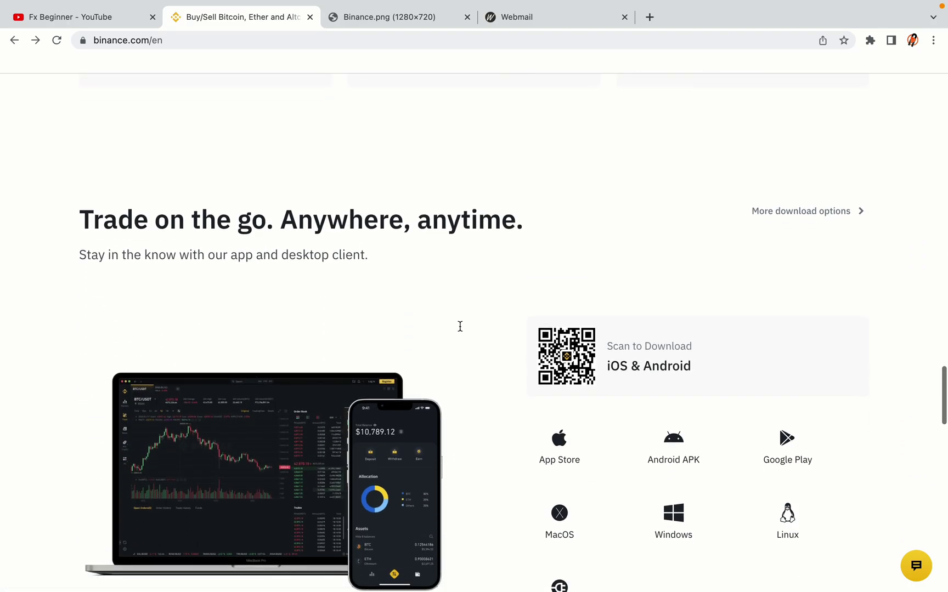
scroll(460, 328, down, 7)
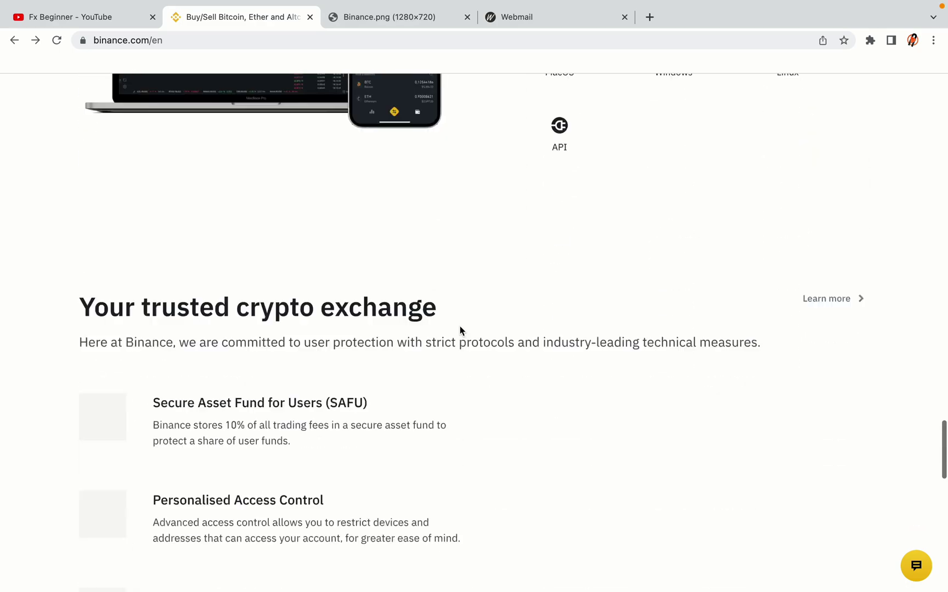
scroll(459, 326, down, 4)
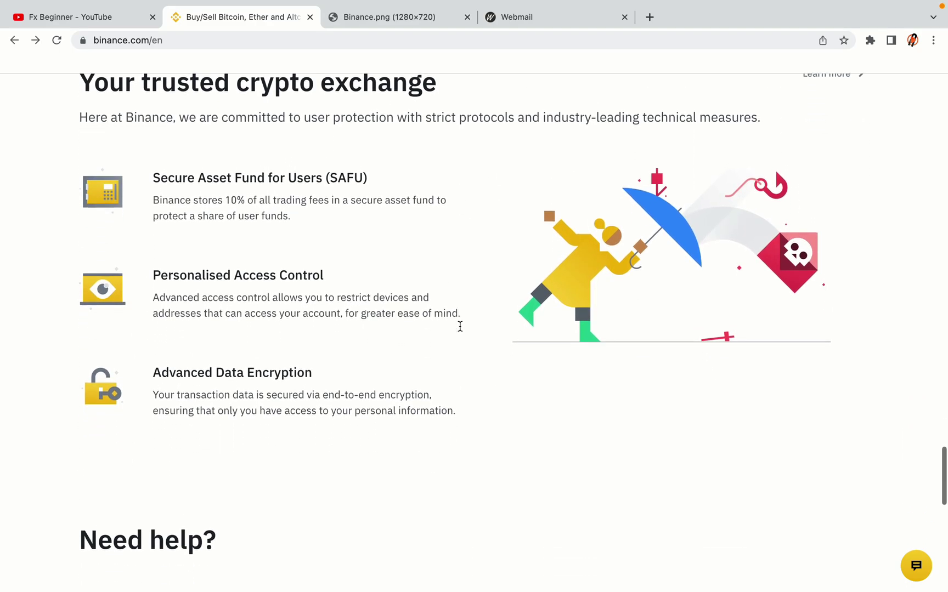
scroll(460, 325, down, 8)
scroll(460, 325, up, 17)
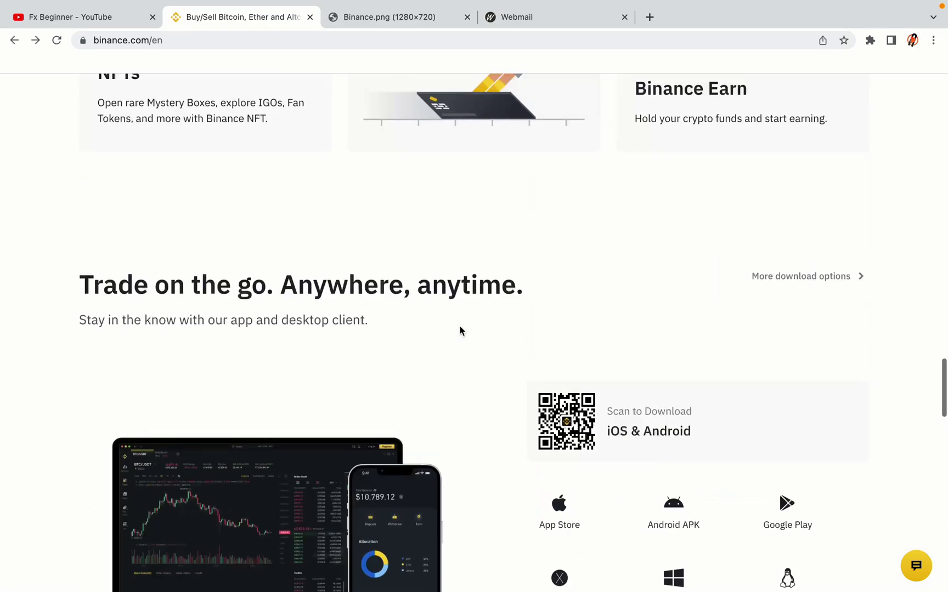
scroll(460, 328, up, 15)
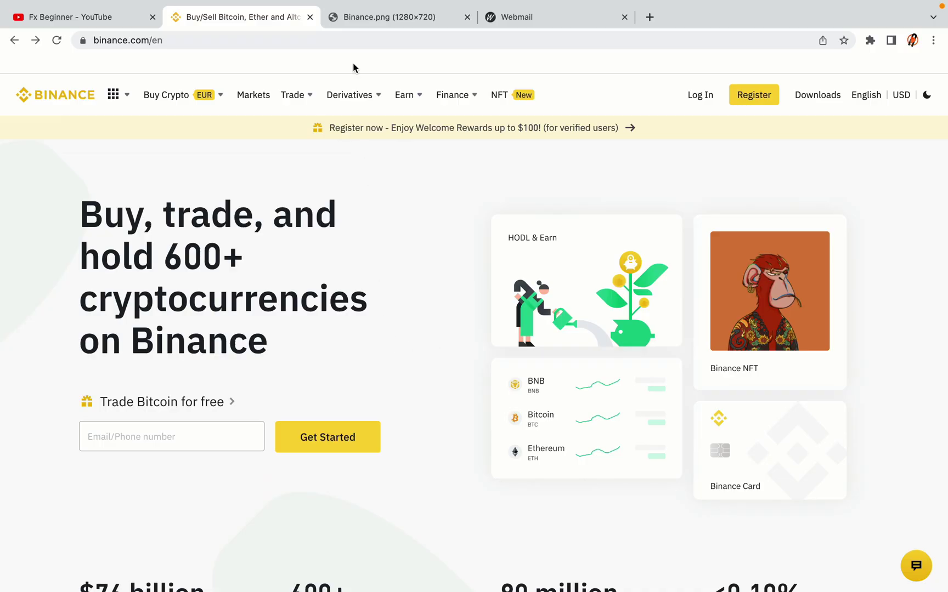
click(395, 15)
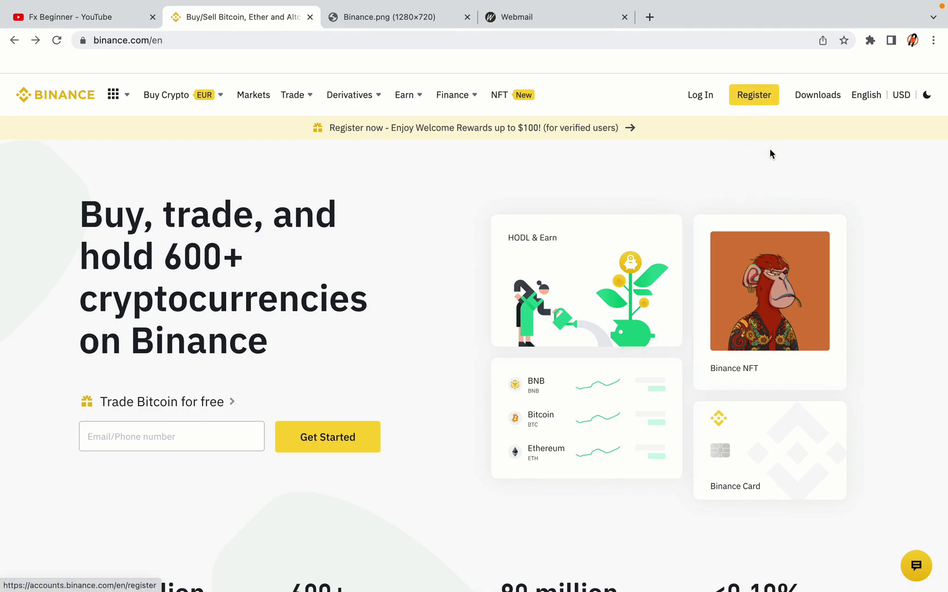
click(758, 107)
Go to Register and choose 'Sign up with phone or email' on the Welcome page.
click(762, 101)
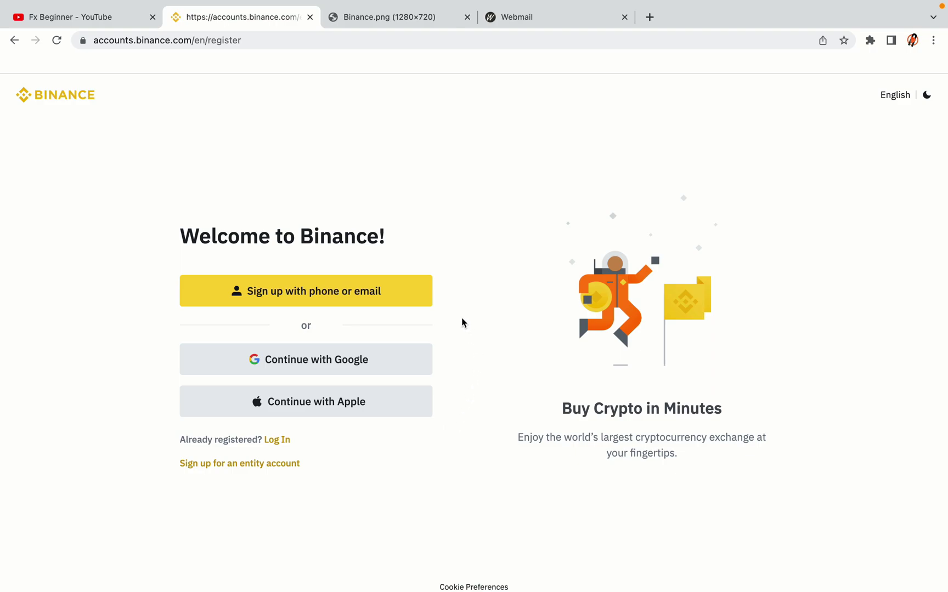
click(389, 302)
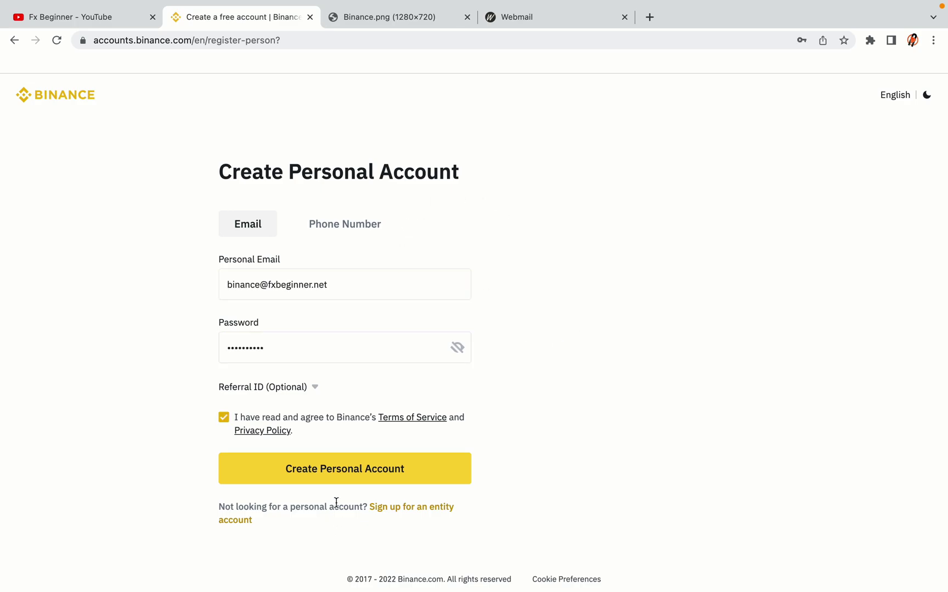
Submit the completed Create Personal Account form with email, password and accepted terms.
click(361, 475)
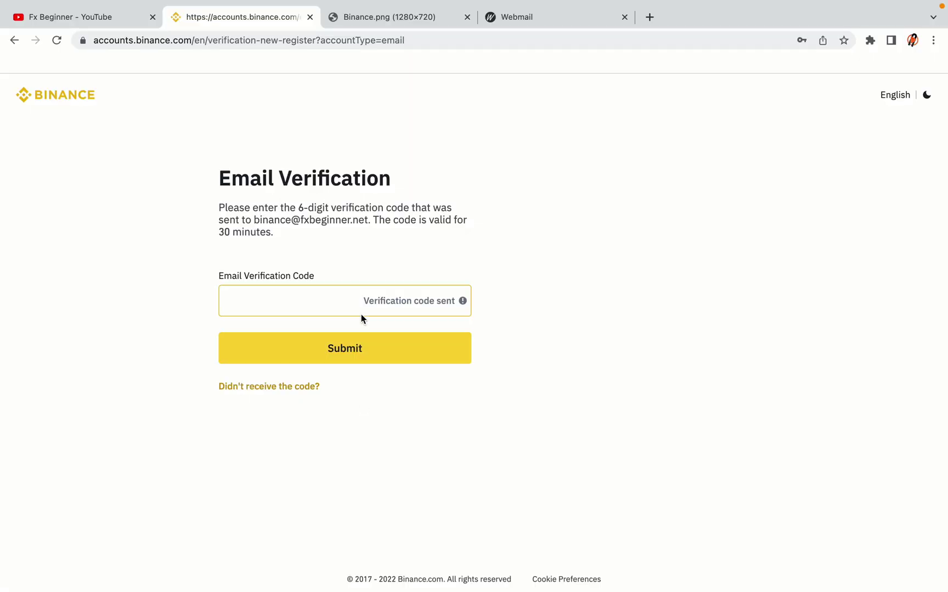
Bring the Webmail tab forward to check the inbox for the Binance code.
drag(540, 20, 384, 19)
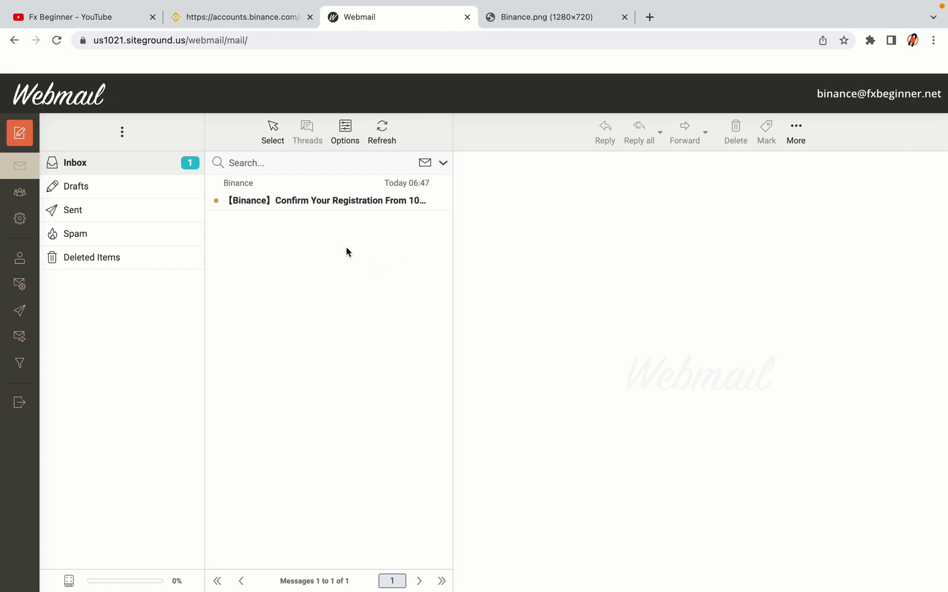
Copy the activation code from Binance's 'Confirm Your Registration' email, then return to the Binance tab.
click(333, 201)
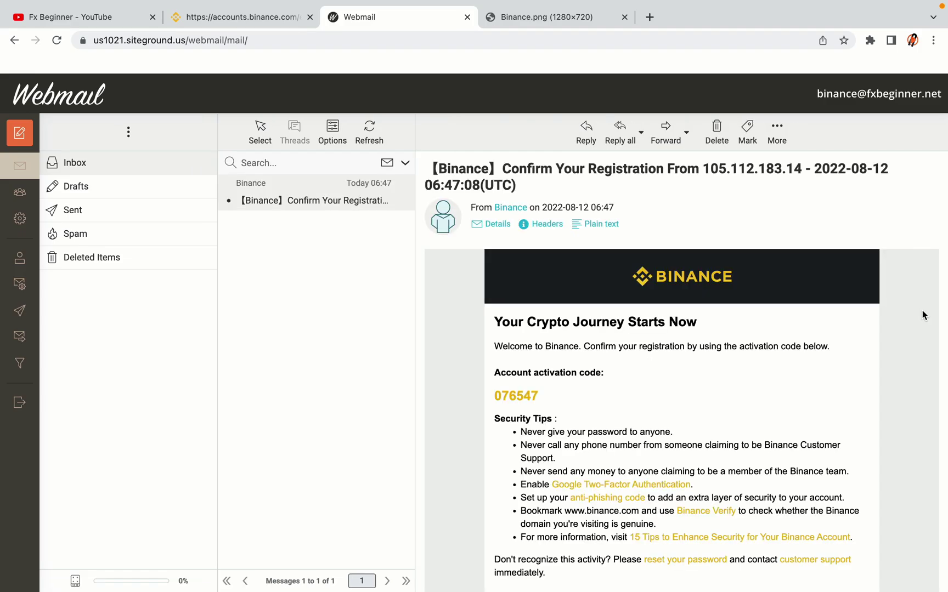
scroll(710, 317, down, 3)
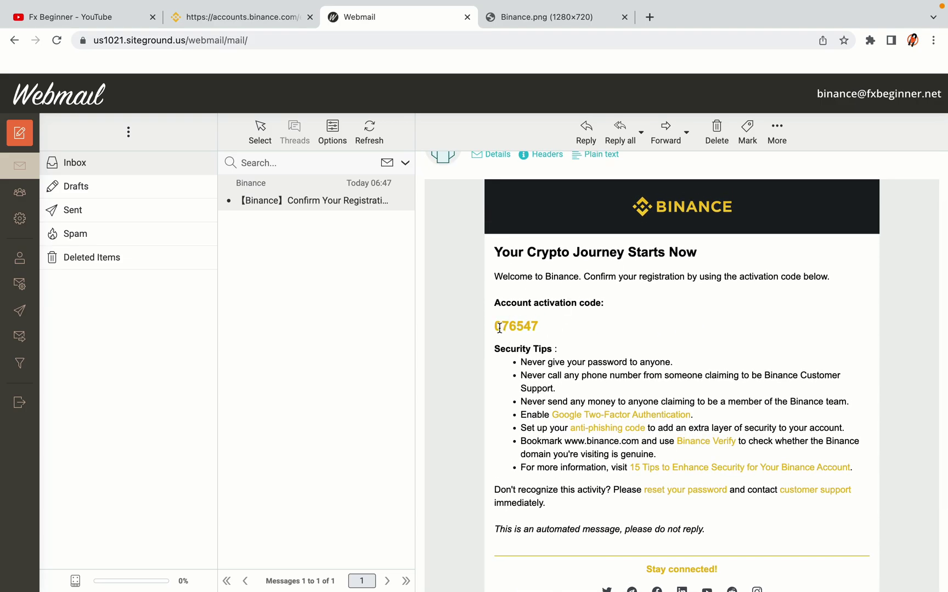
drag(495, 326, 538, 328)
click(541, 327)
drag(496, 327, 543, 329)
right_click(524, 323)
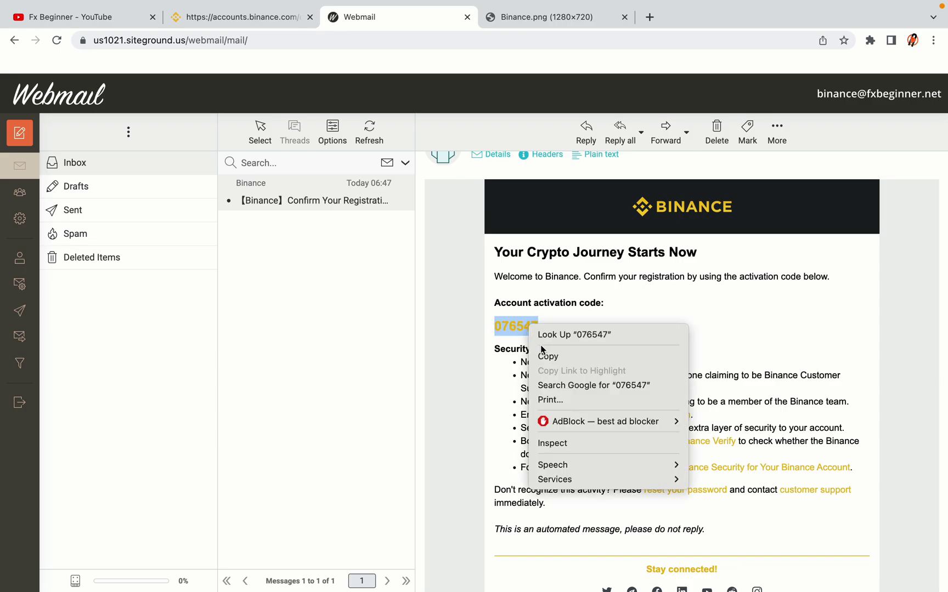
click(544, 356)
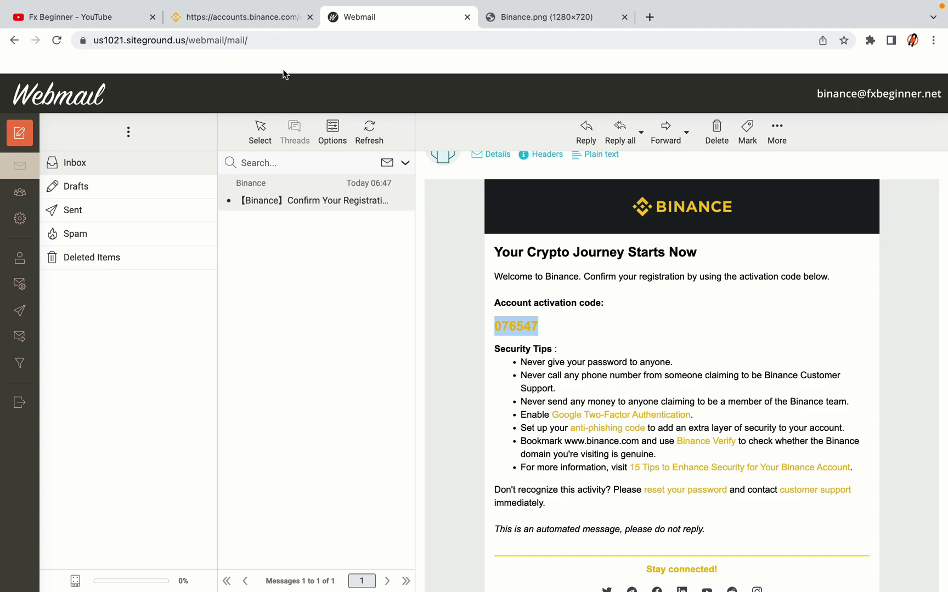
click(246, 17)
Paste the copied code into the Email Verification Code field and submit it.
click(290, 300)
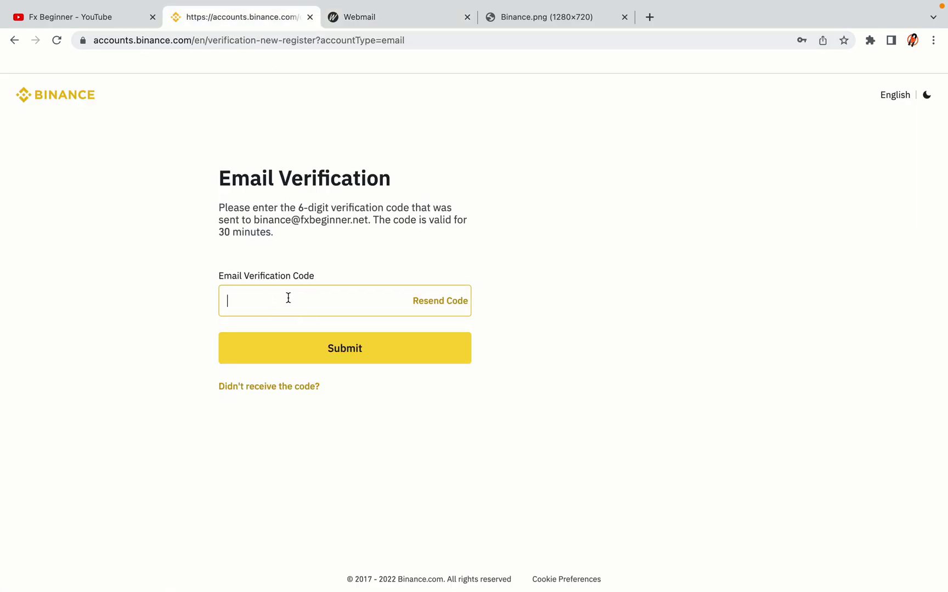
key(super+v)
click(167, 284)
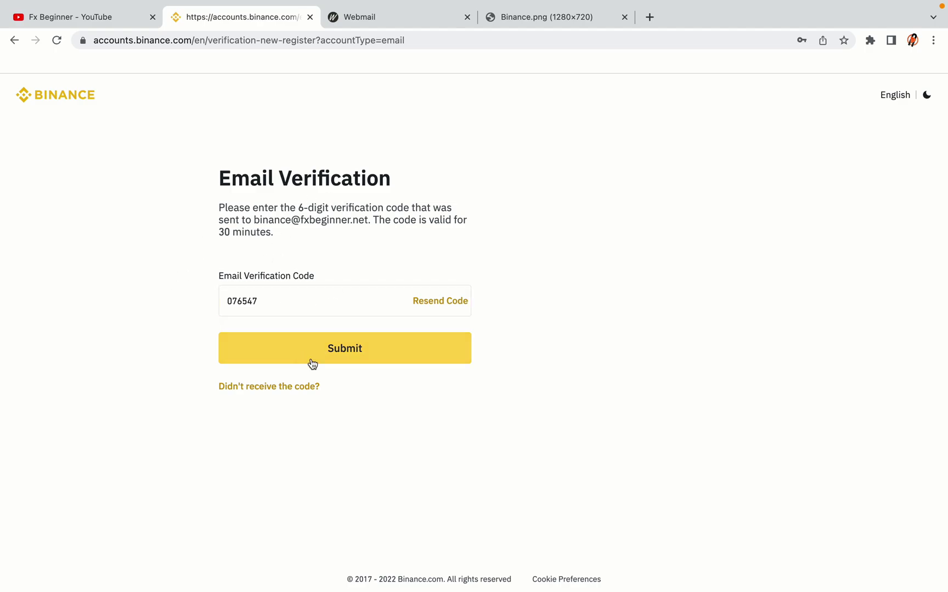
click(438, 361)
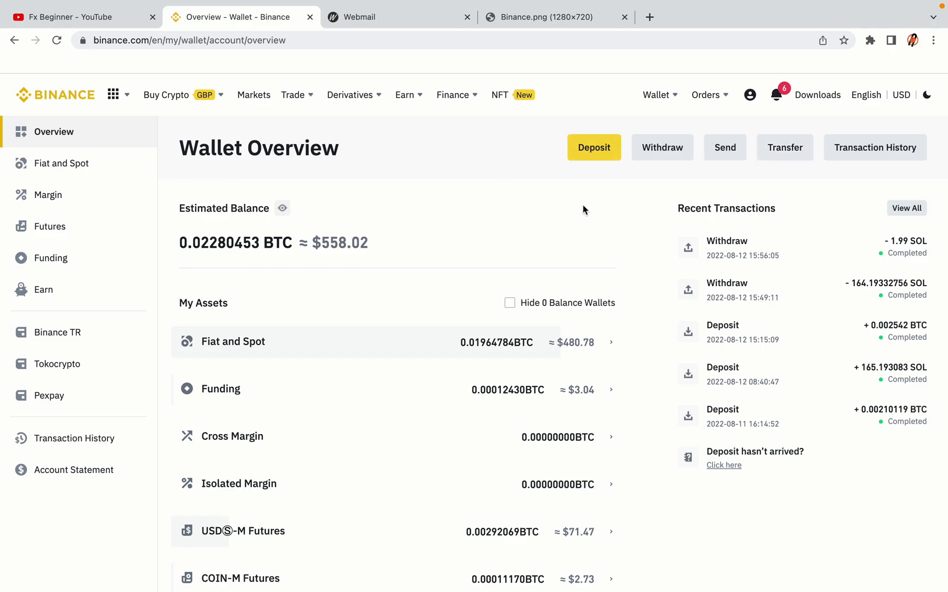
Browse the wallet assets, then choose Spot from the Trade menu.
scroll(583, 252, down, 3)
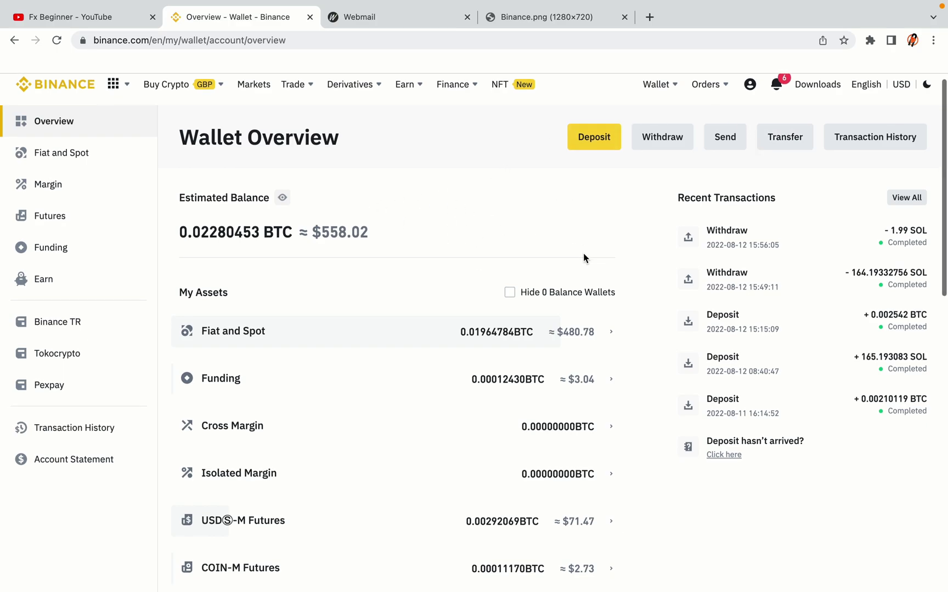
scroll(584, 257, down, 3)
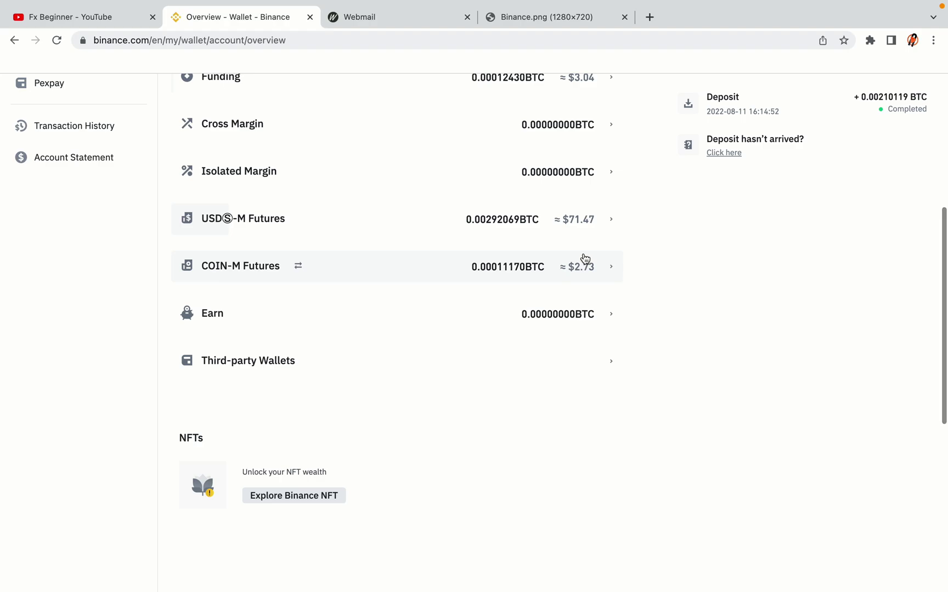
scroll(583, 256, up, 6)
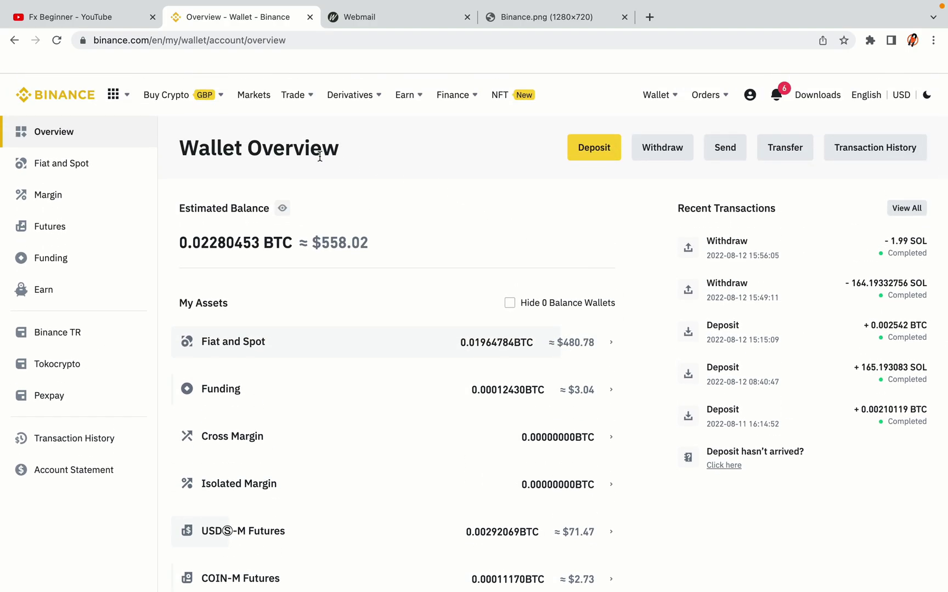
mouse_move(184, 98)
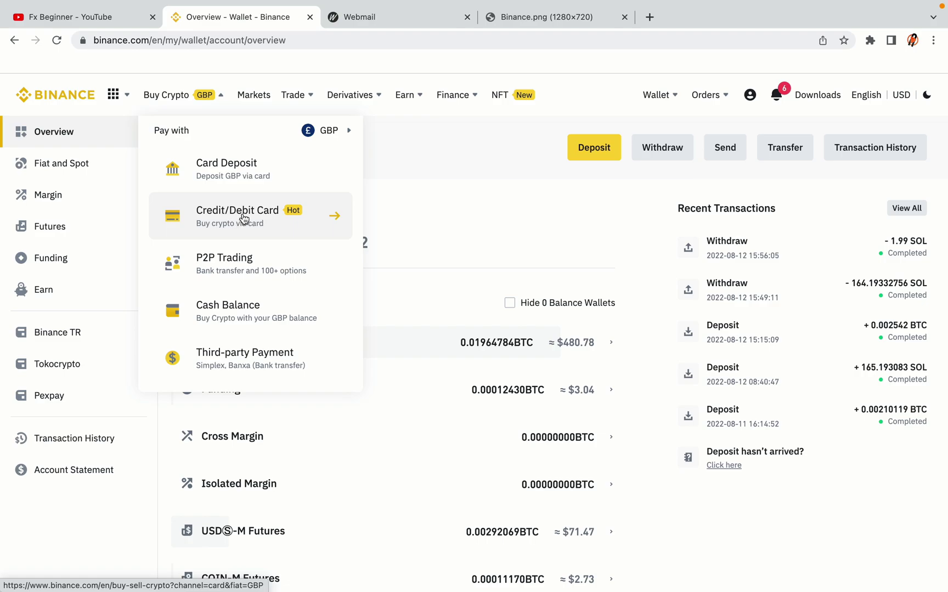
mouse_move(293, 97)
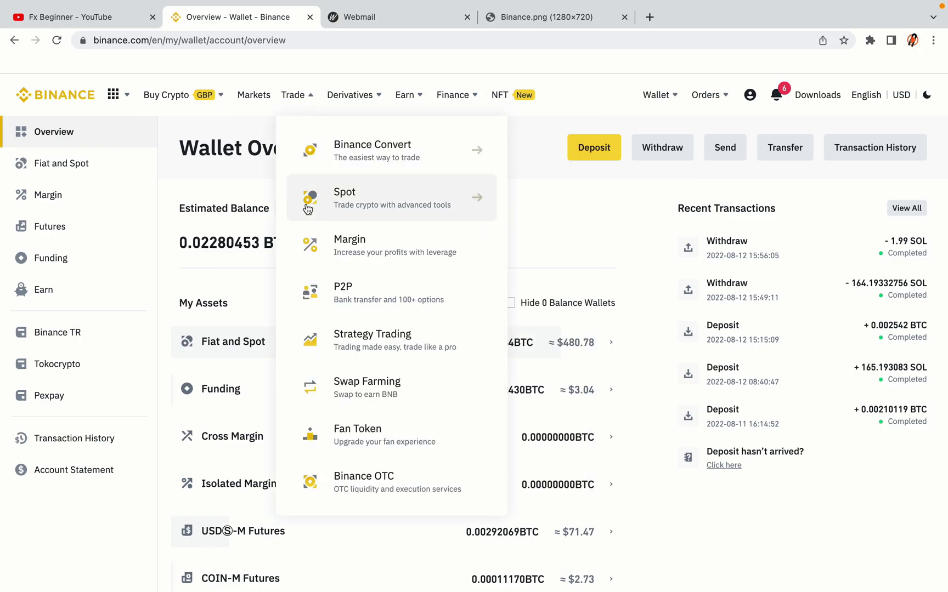
click(344, 209)
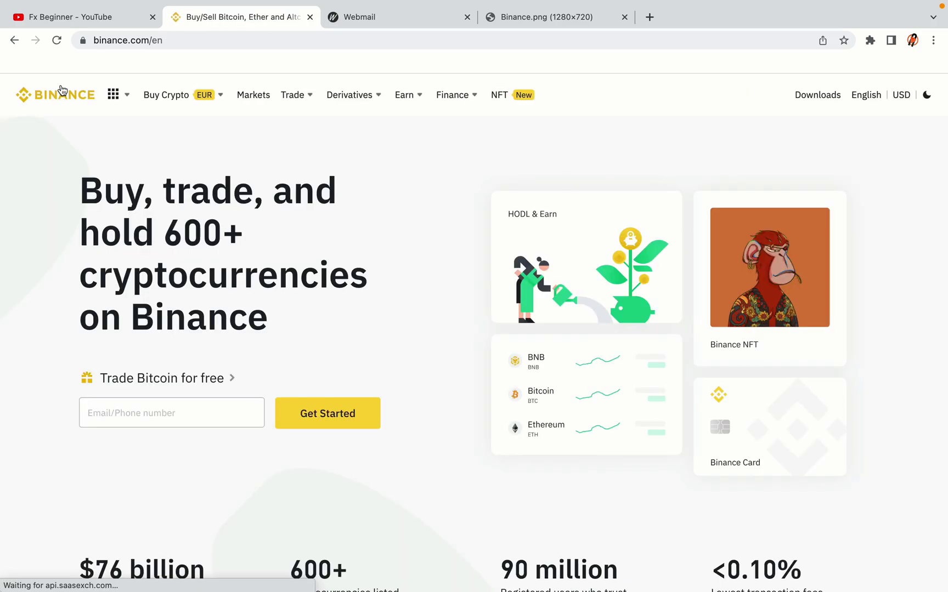